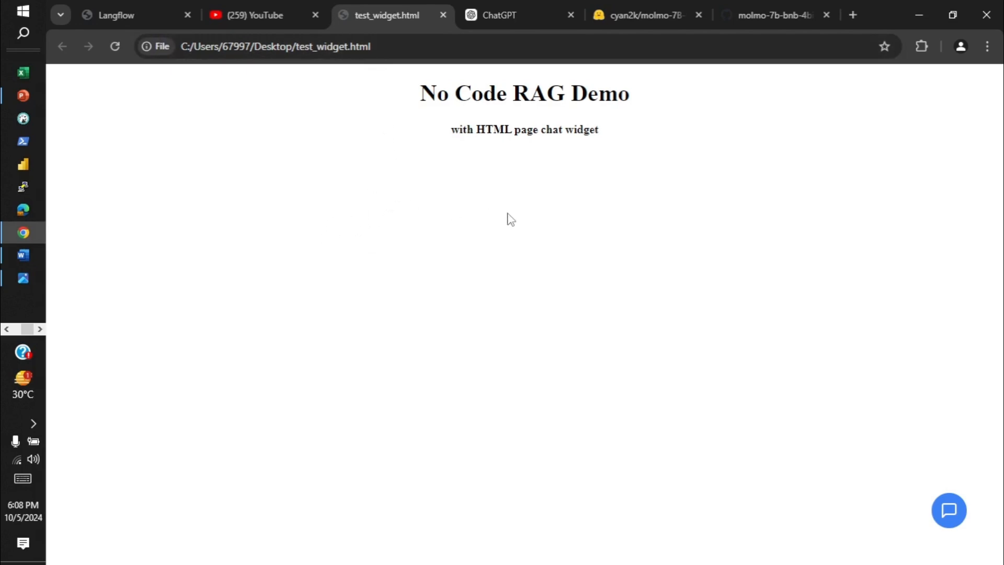
Open the no-code rag chat widget on the test HTML page and place the cursor in its message field.
click(949, 516)
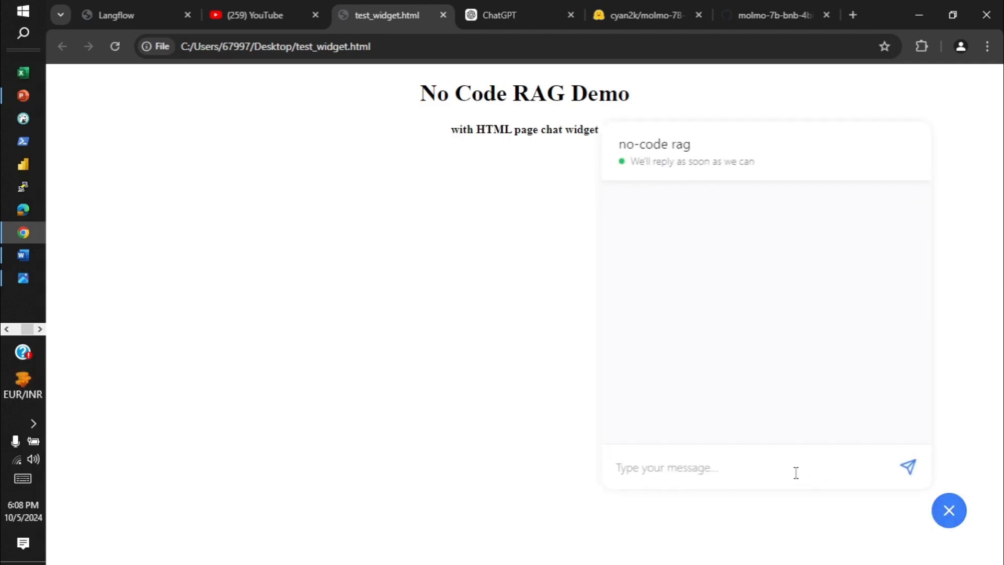
click(686, 448)
Switch to Langflow and trace the no-code rag flow from the Azure OpenAI component back to the File loader.
click(128, 15)
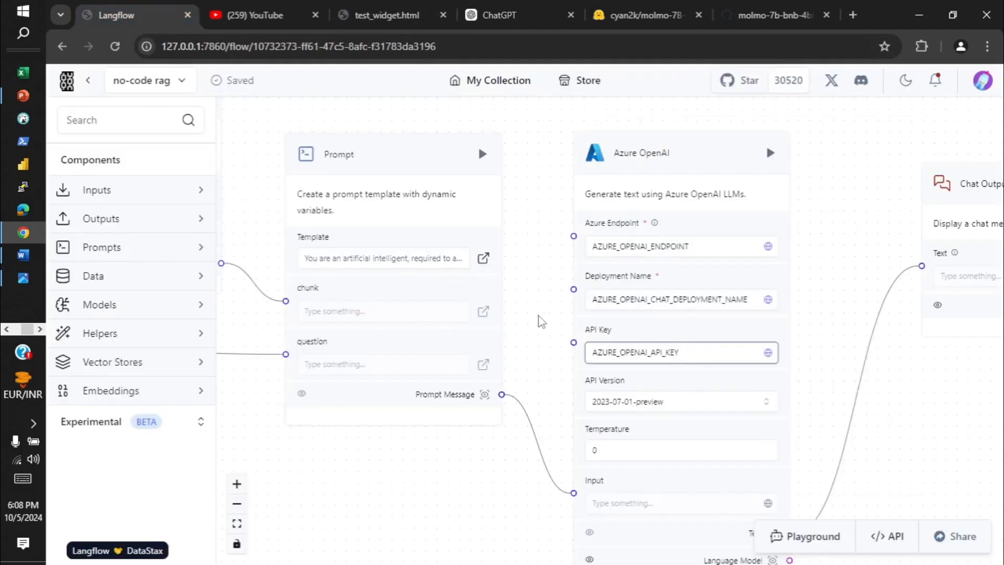
drag(538, 315, 727, 394)
drag(442, 179, 645, 264)
drag(442, 174, 716, 278)
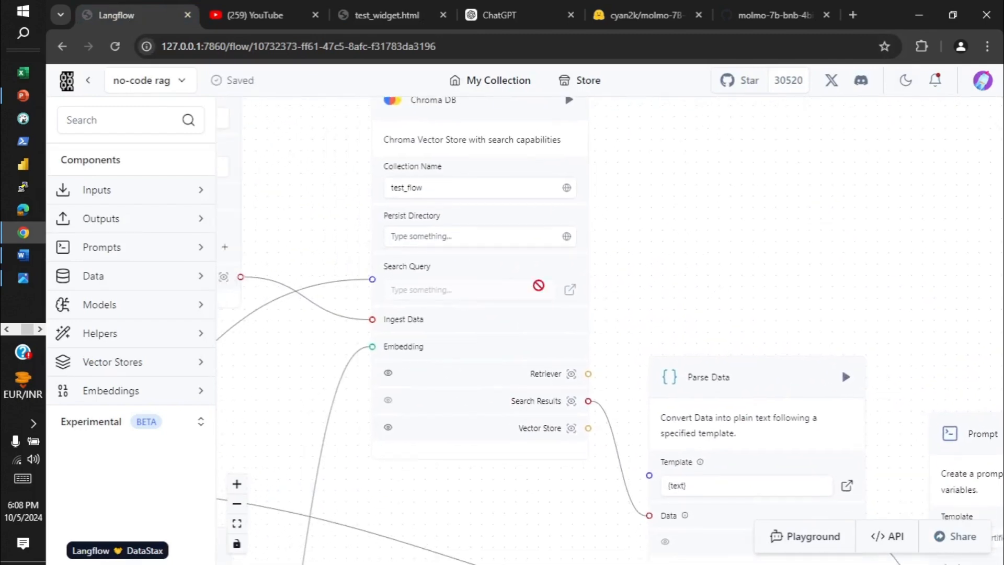
drag(309, 207, 718, 399)
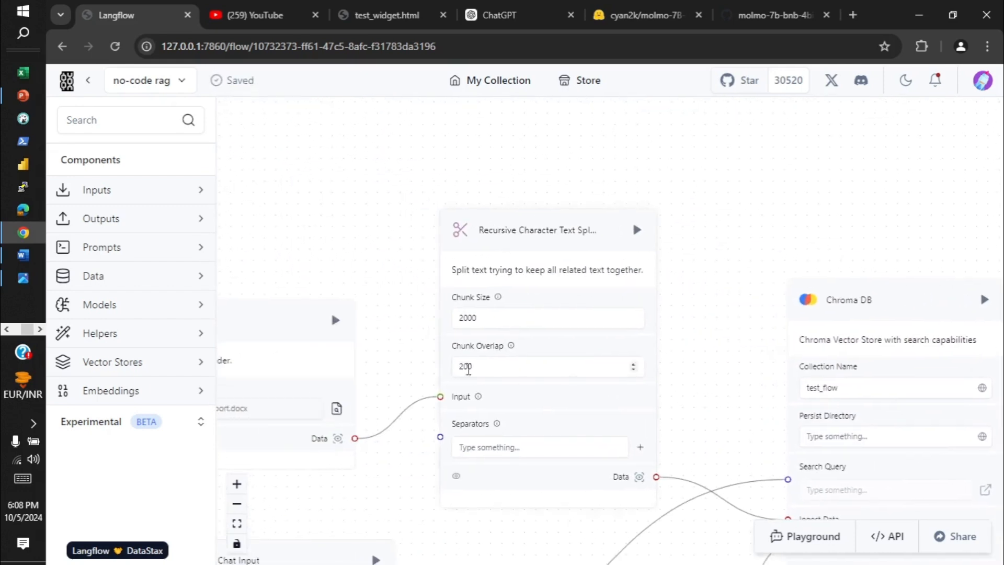
drag(334, 224, 447, 196)
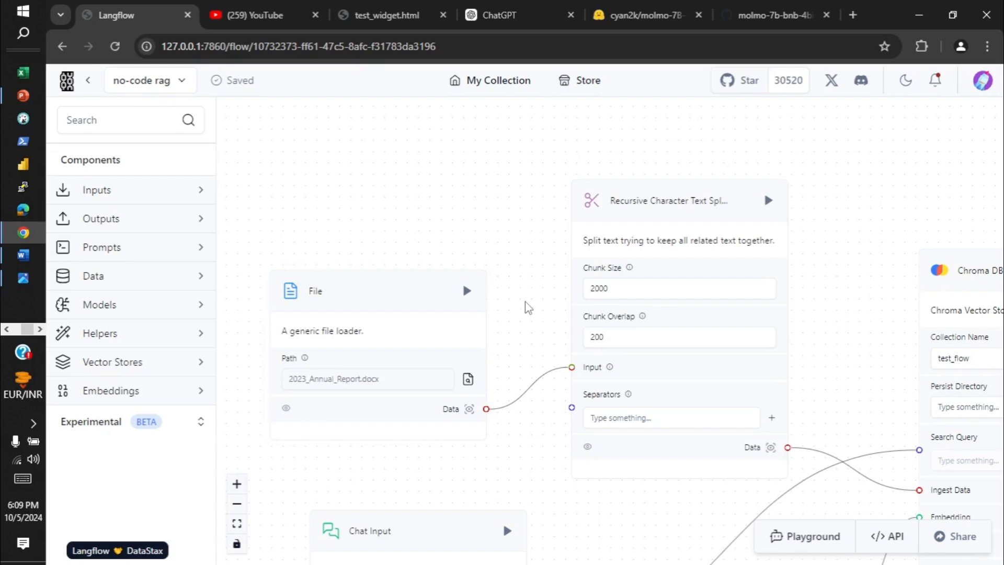
drag(528, 307, 517, 246)
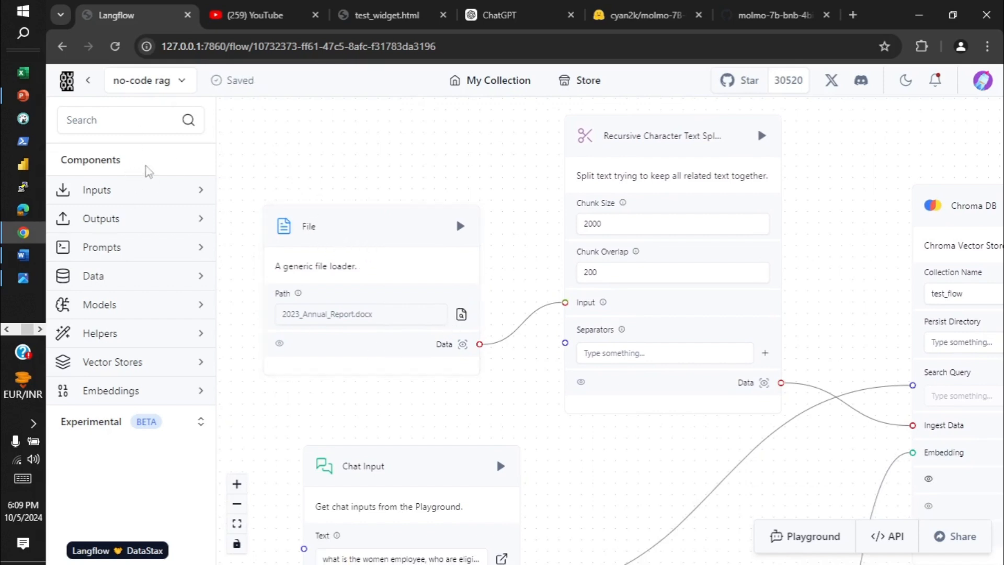
Search the components for "file" and view the File loader's document chooser, closing it without picking a document.
click(106, 112)
text(file)
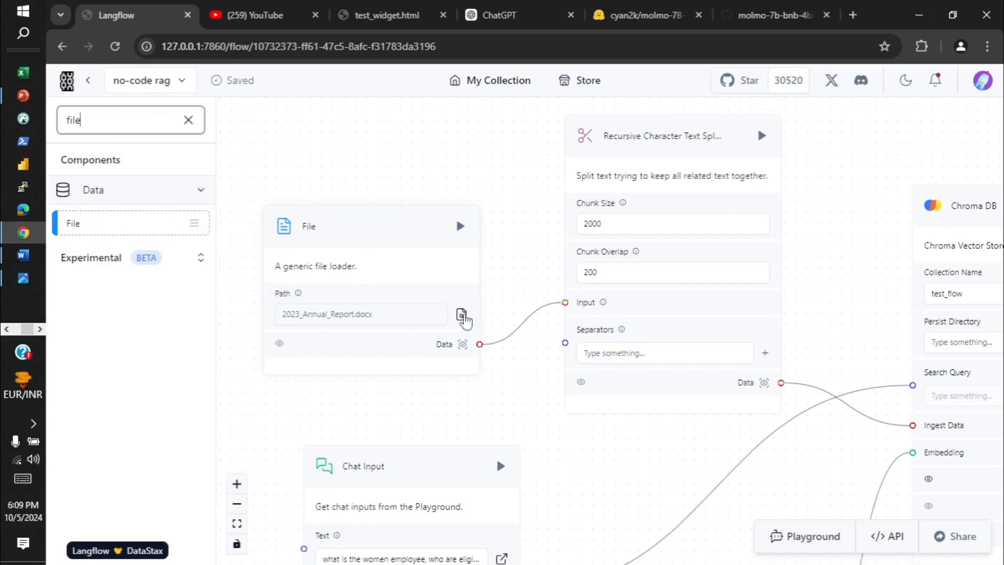
click(462, 315)
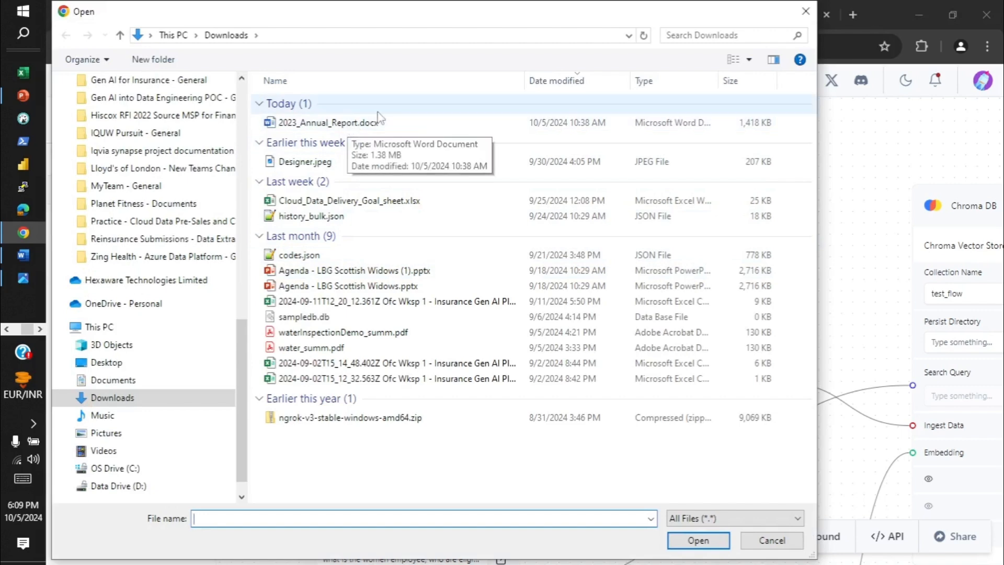
click(803, 10)
Examine the Recursive Character Text Splitter in the flow and search the components for "recurs".
drag(517, 164, 379, 211)
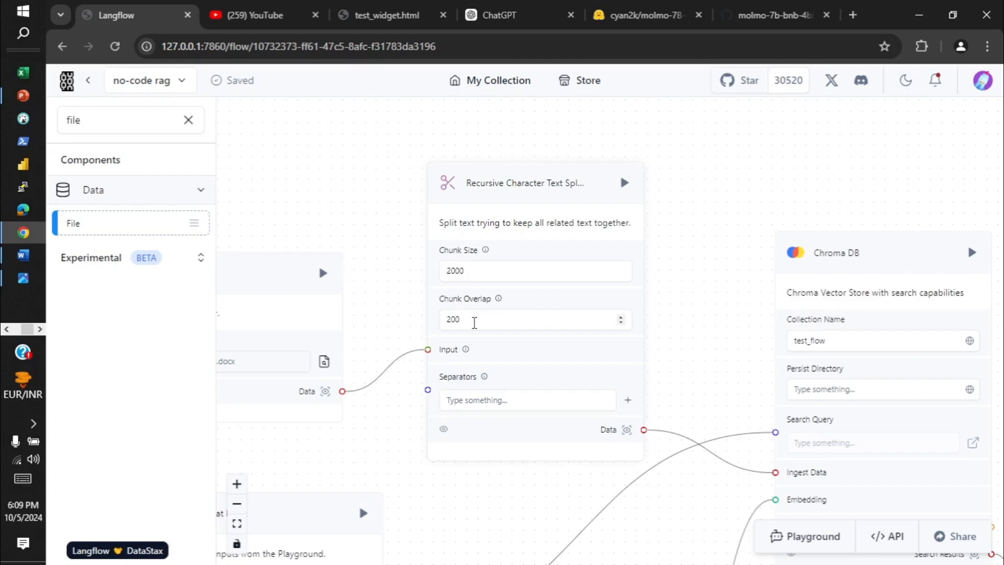
drag(121, 129, 64, 119)
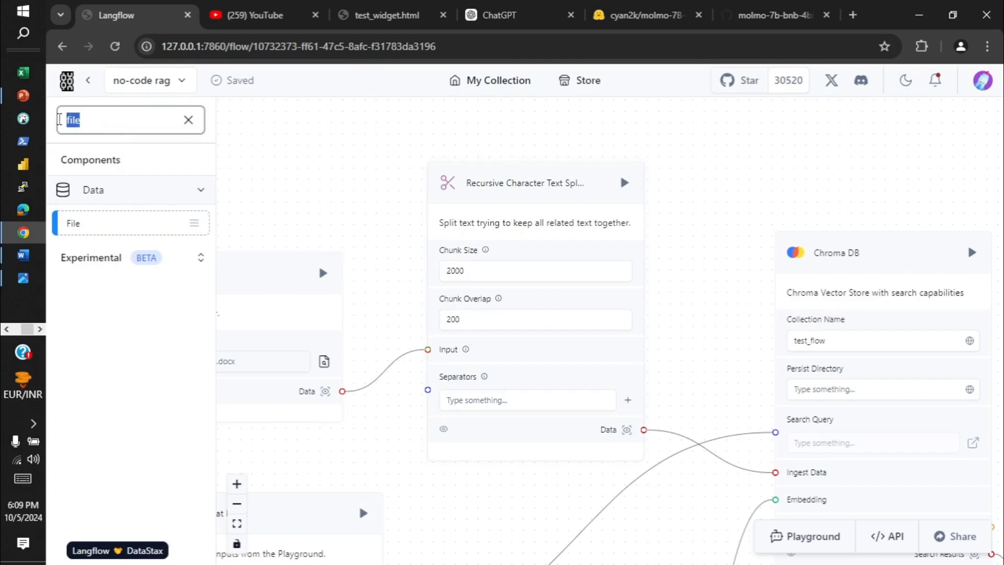
text(recurs)
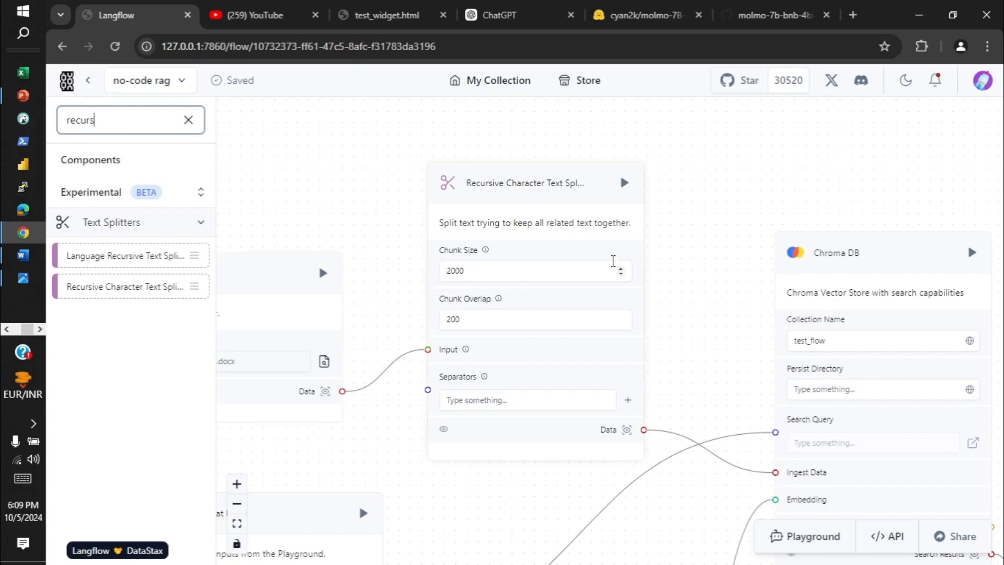
Examine the Chroma DB component and how Chat Input and Azure OpenAI Embeddings connect to it.
drag(716, 246, 505, 255)
drag(609, 195, 448, 139)
drag(663, 300, 633, 199)
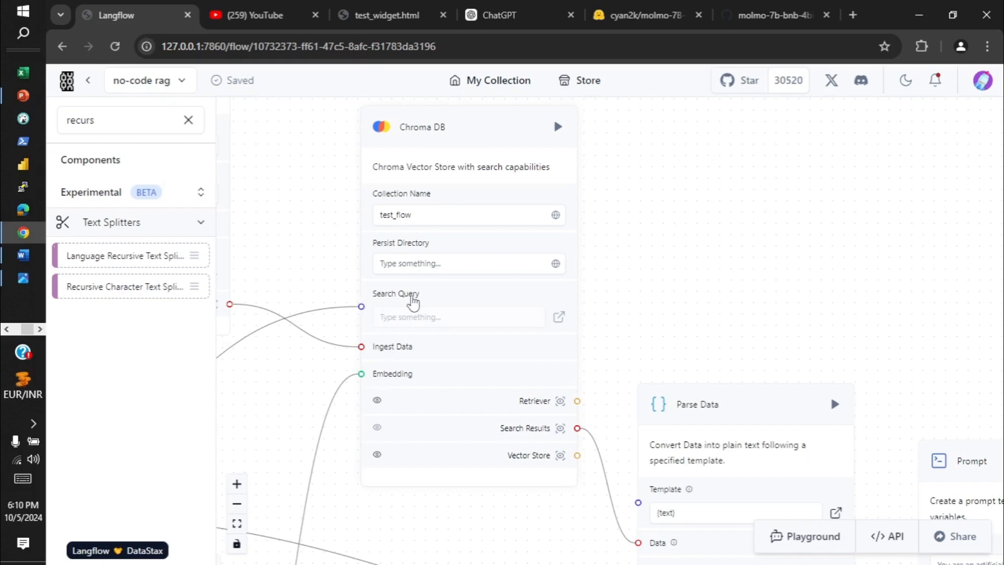
drag(273, 381, 695, 360)
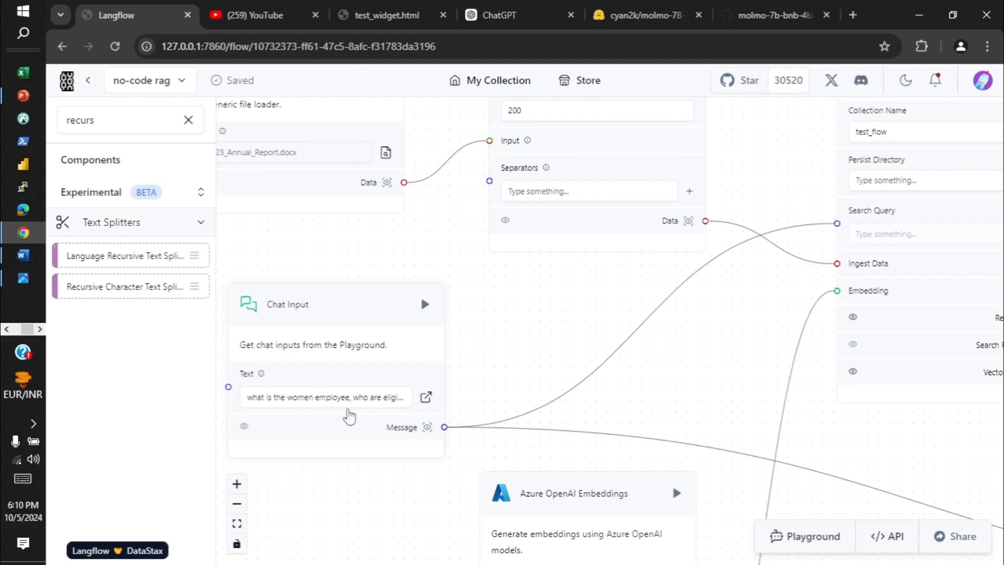
drag(739, 339, 478, 384)
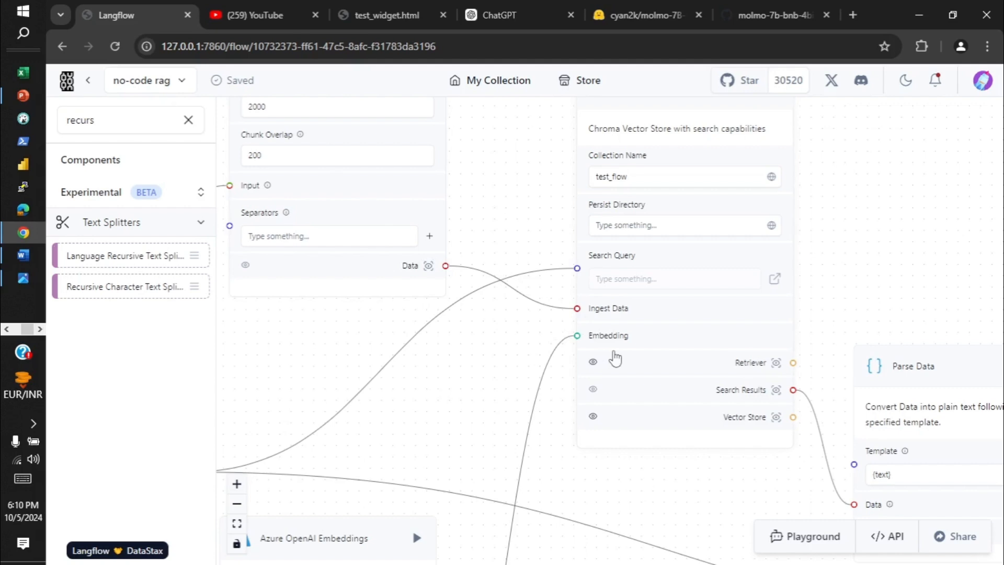
drag(468, 417, 632, 174)
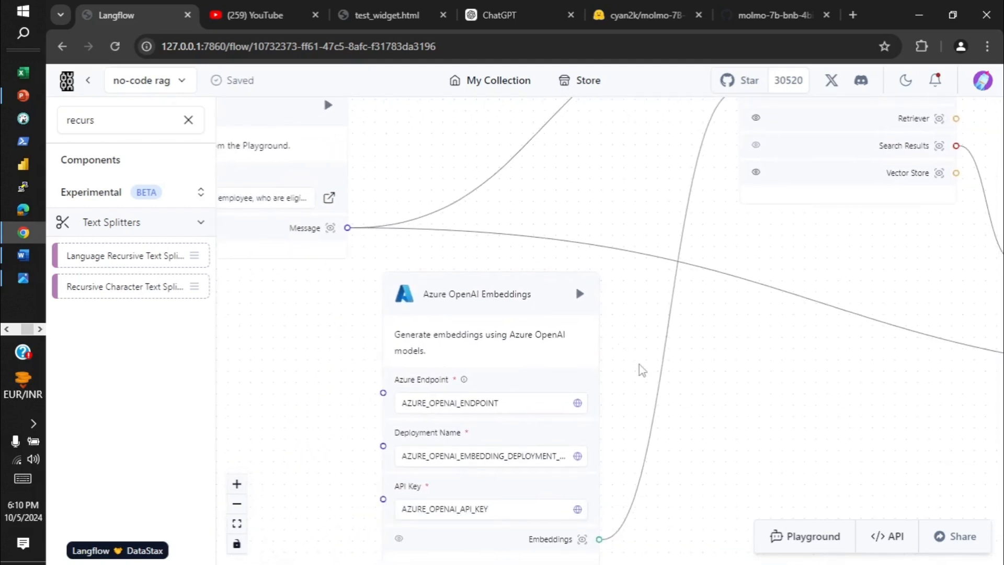
drag(641, 369, 630, 333)
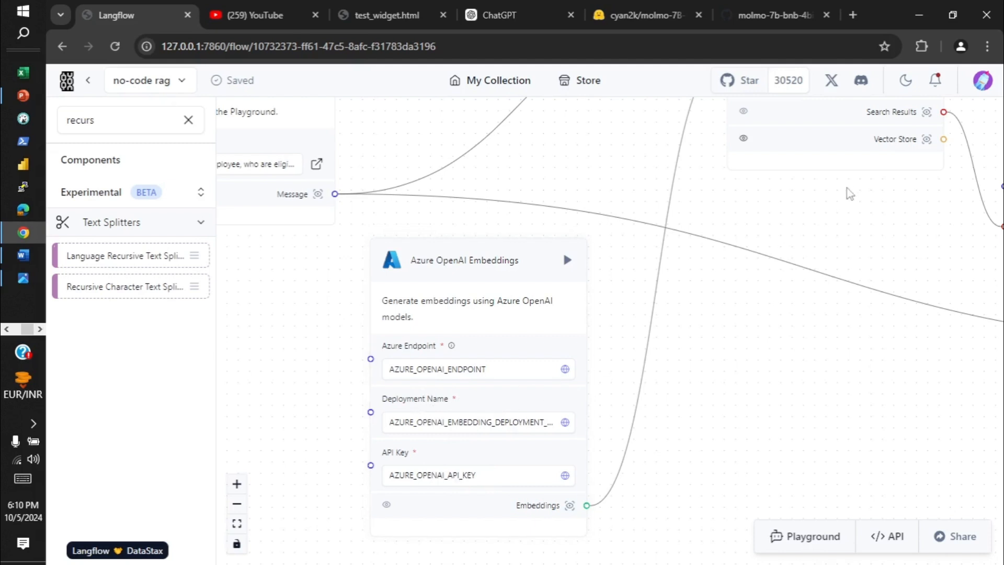
View the global variables in the Langflow settings and return to the no-code rag flow.
click(981, 83)
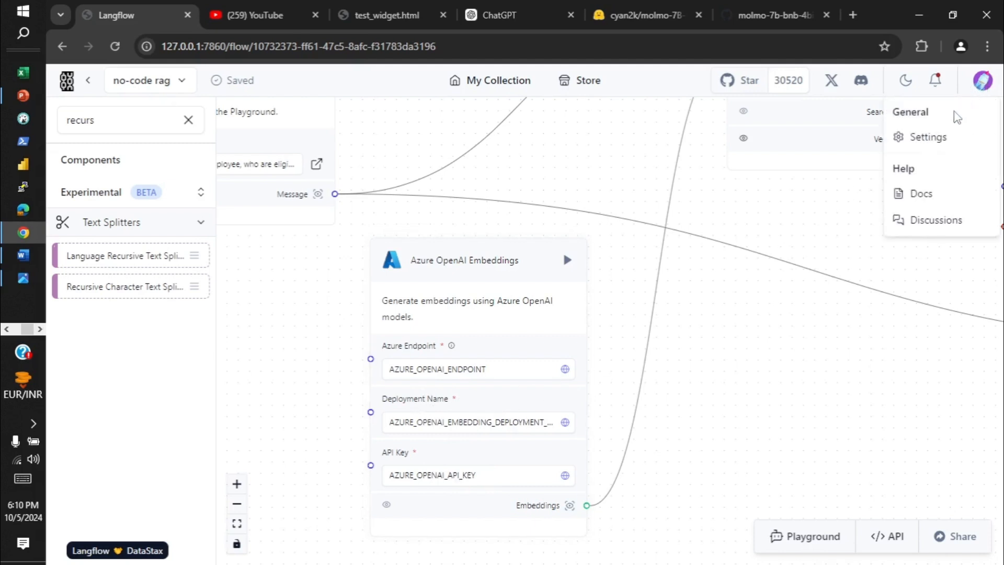
click(933, 138)
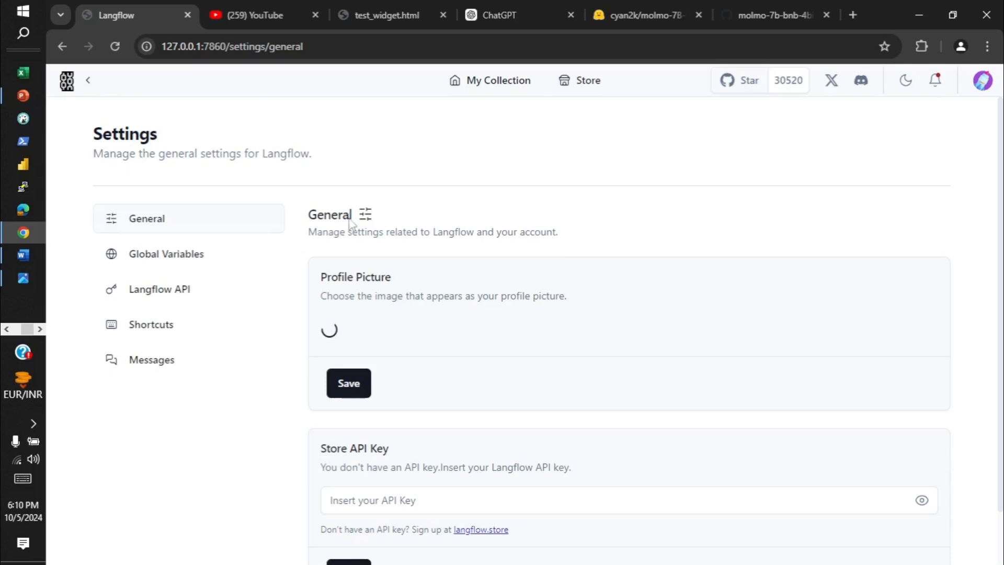
click(205, 255)
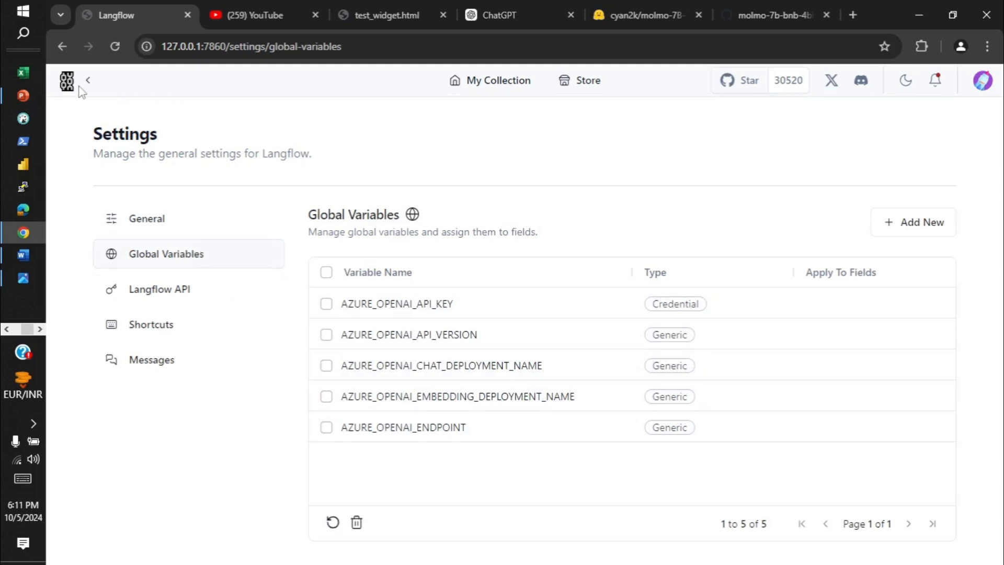
click(91, 82)
Examine the Chroma DB search results output and its connection to the Parse Data component.
drag(600, 179, 136, 341)
drag(527, 157, 497, 310)
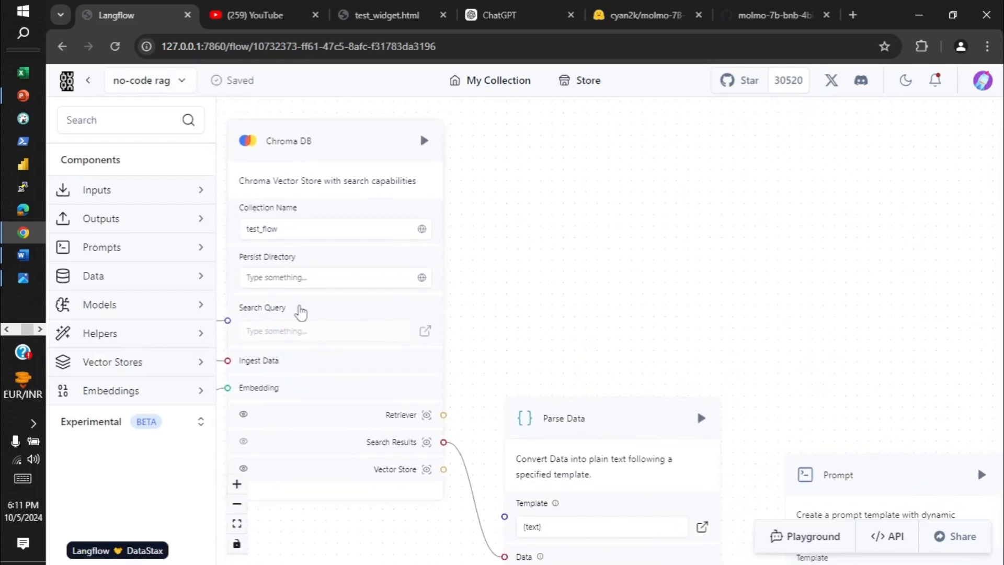
drag(605, 303, 468, 207)
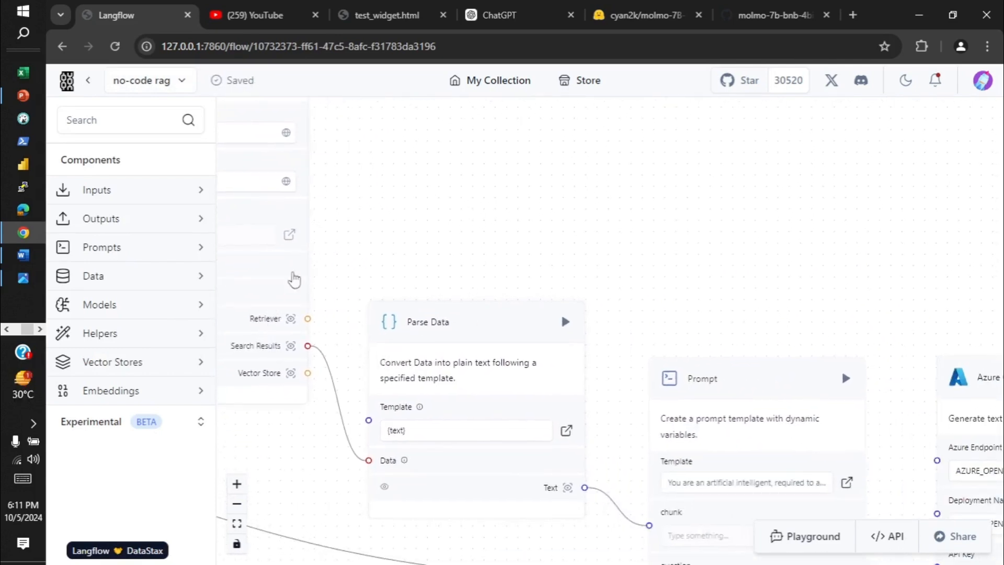
drag(370, 214, 383, 179)
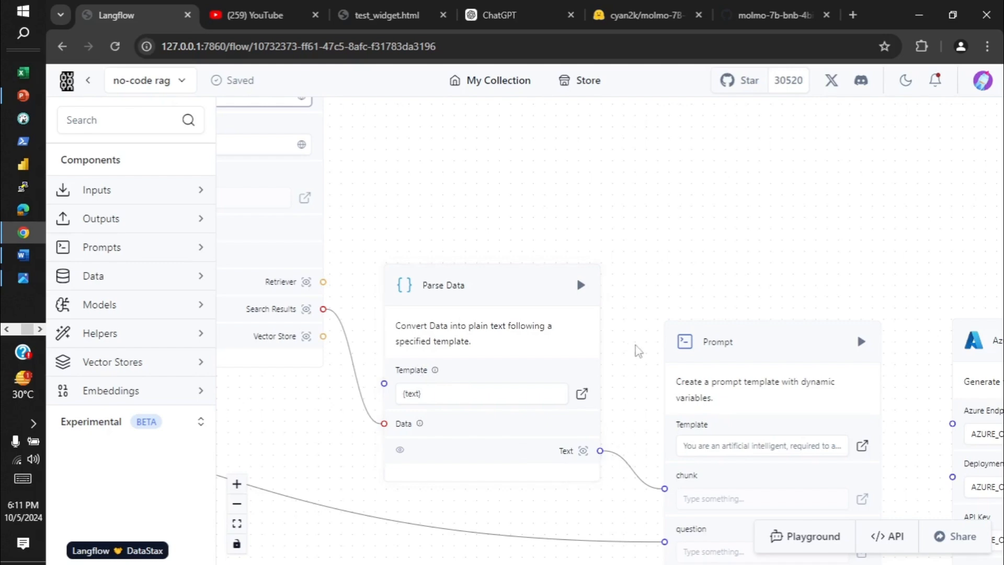
Open the Prompt component's template, review its instruction and the question and chunk variables, and close it unchanged.
drag(762, 259, 560, 175)
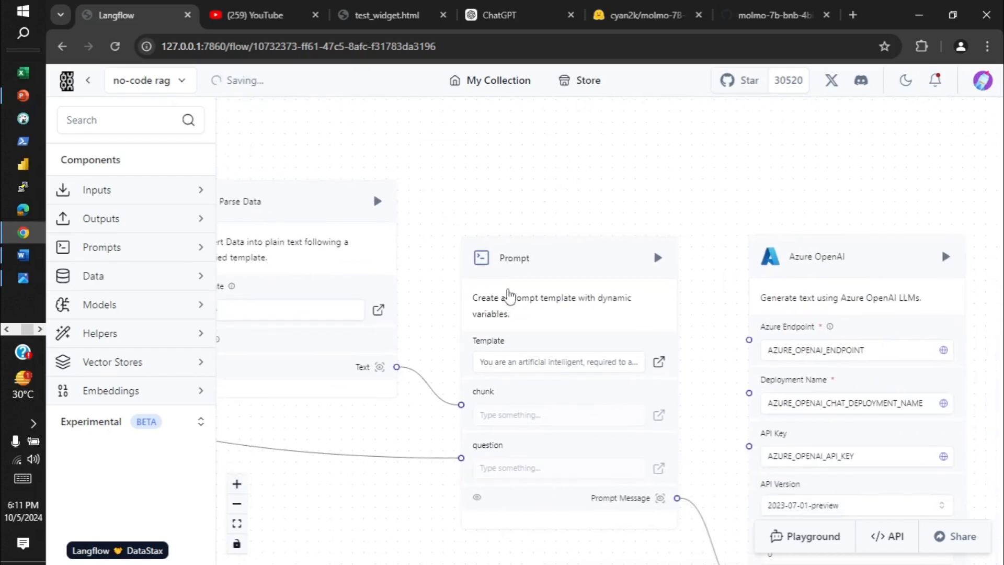
click(655, 363)
drag(151, 188, 656, 202)
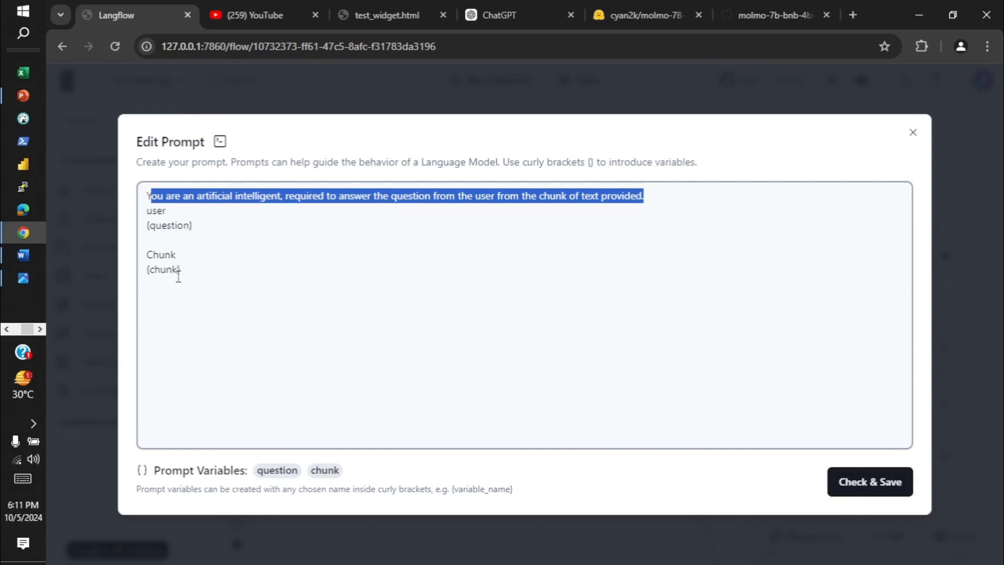
click(913, 132)
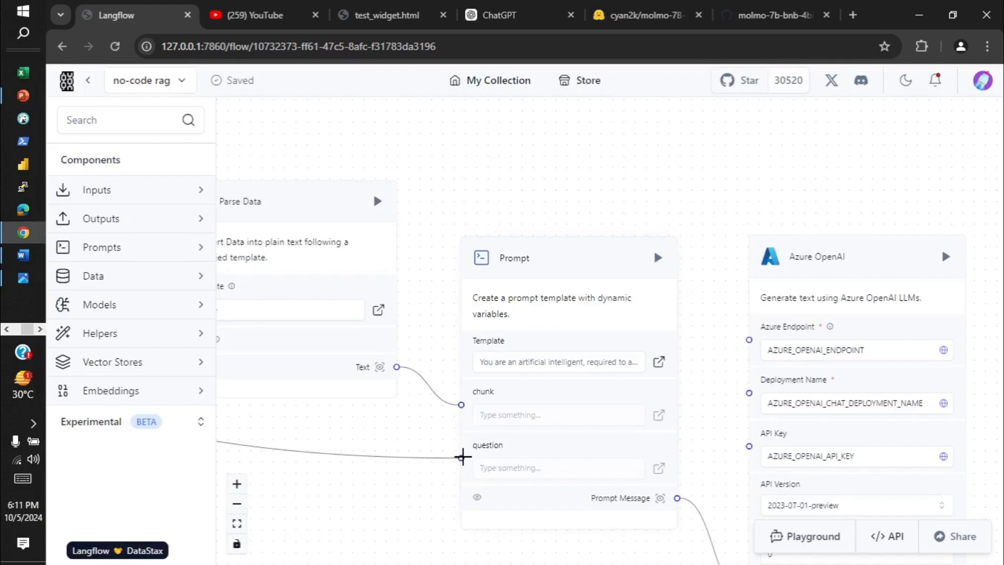
Examine how the Prompt component feeds Azure OpenAI, including its temperature setting and the link to Chat Output.
drag(401, 420, 480, 427)
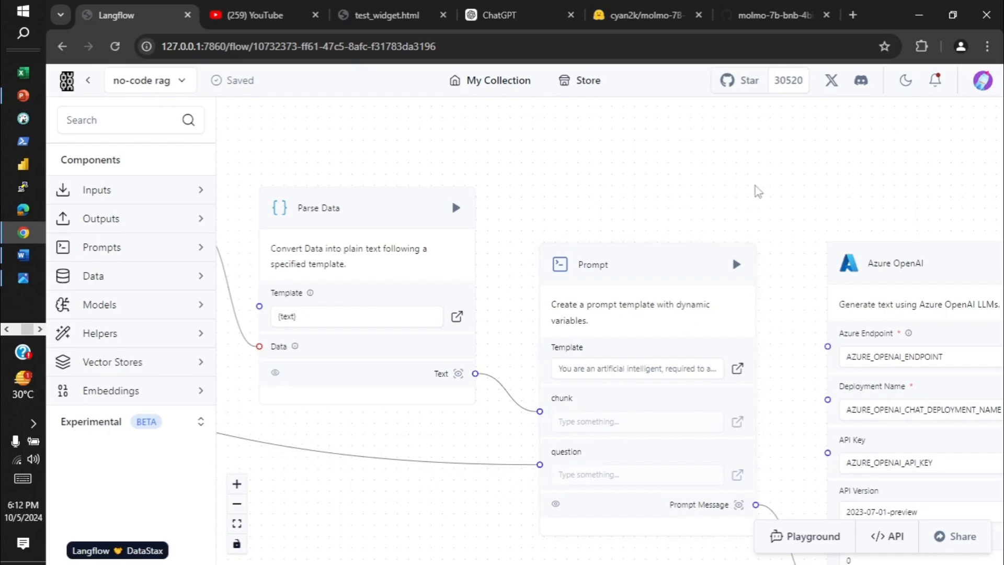
drag(759, 194, 415, 194)
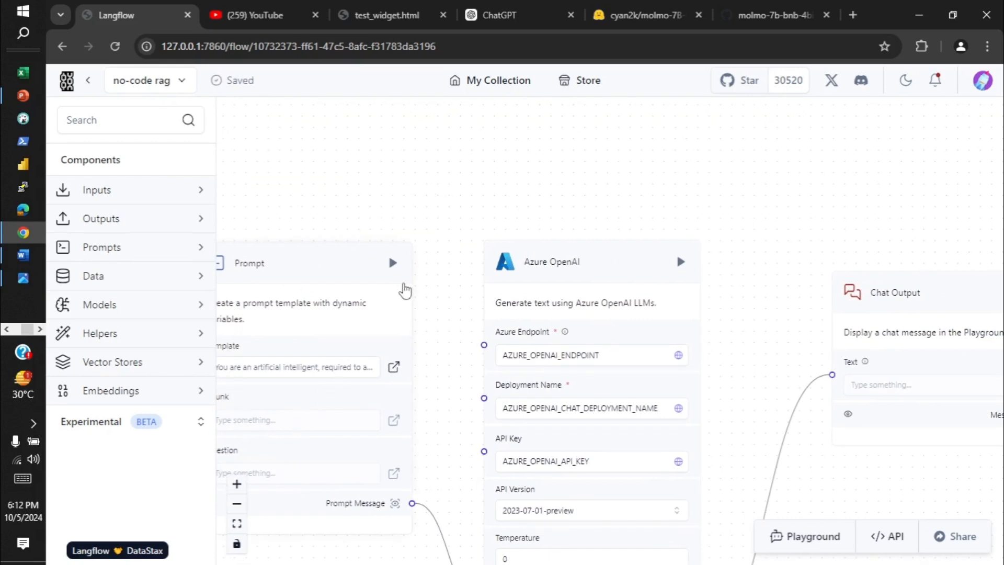
drag(464, 212, 449, 208)
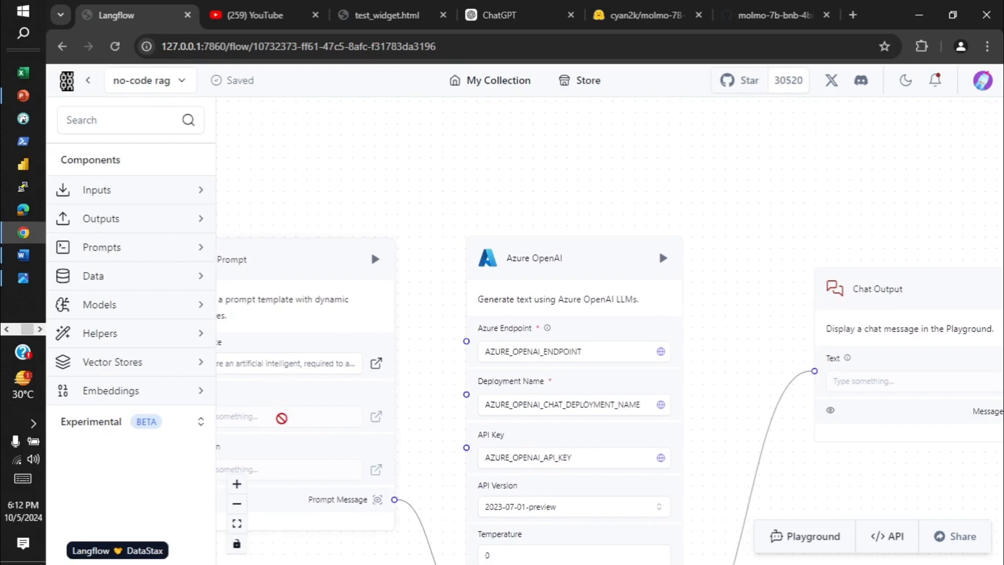
drag(437, 464, 347, 369)
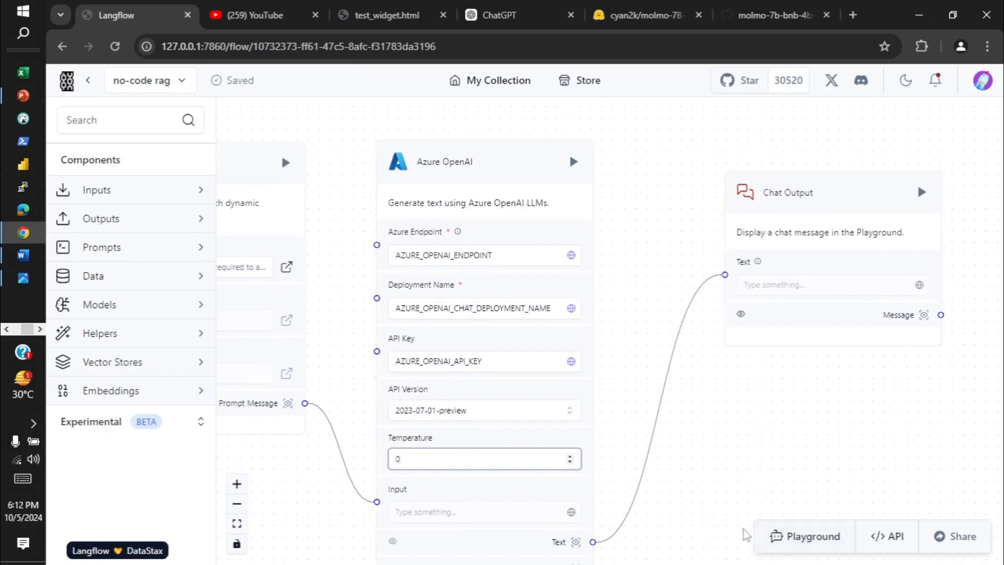
Ask "what is the increase in revenue percentage for cloud services" in the flow's Playground chat.
click(811, 544)
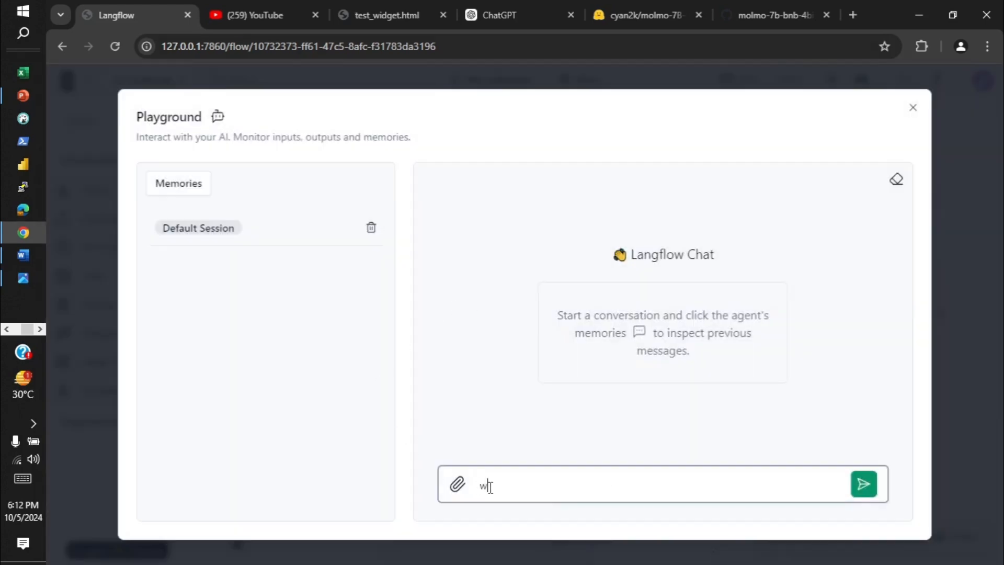
text(what is the increase)
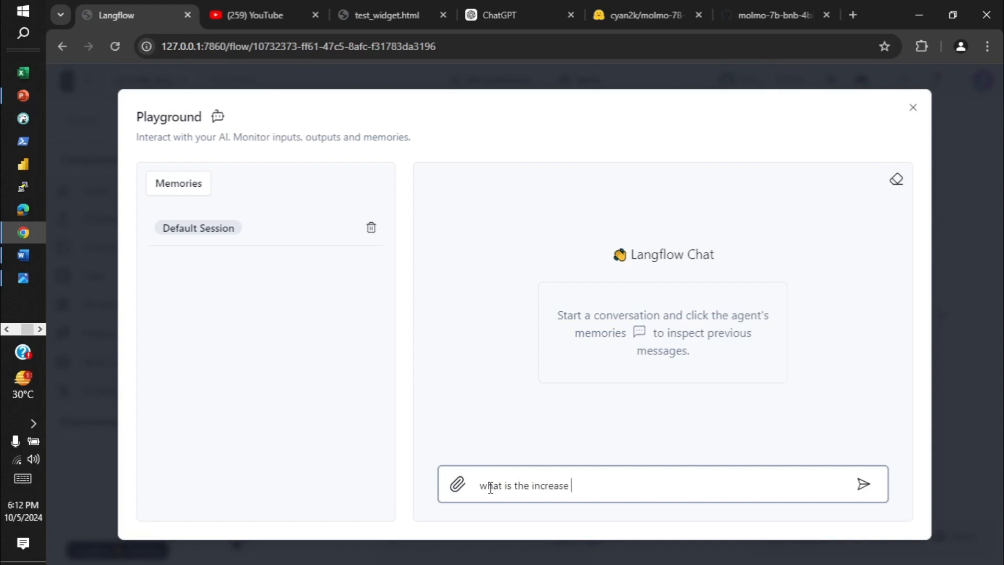
text(in revenue percentage )
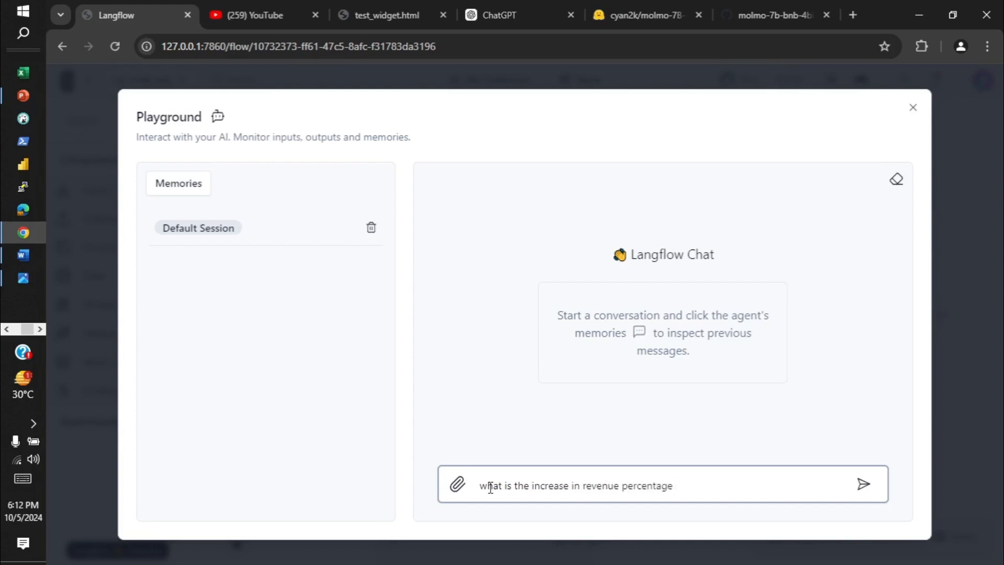
text(for cloud services)
key(Return)
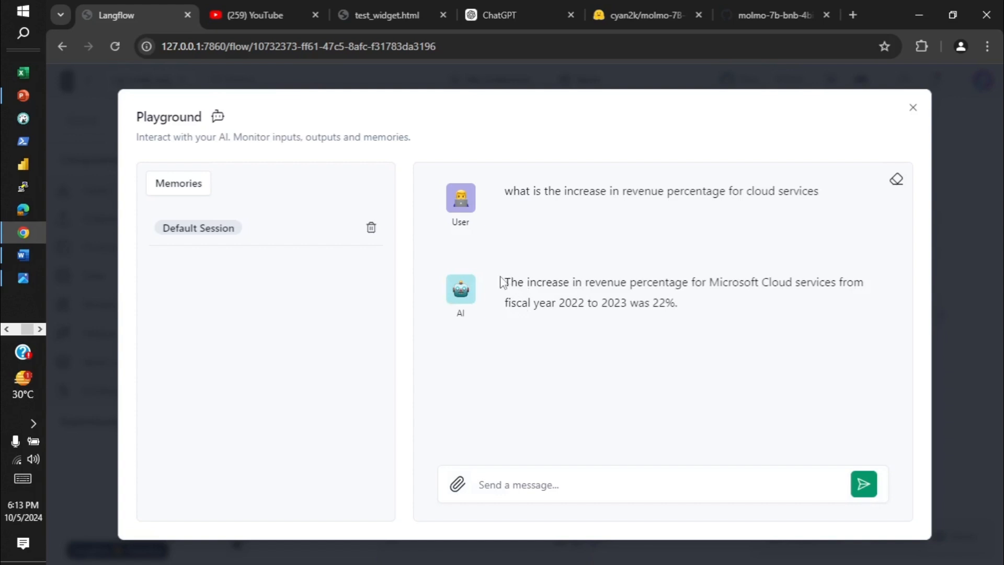
Review the AI's answer about cloud services revenue and close the Playground.
drag(510, 281, 686, 319)
click(700, 321)
click(913, 108)
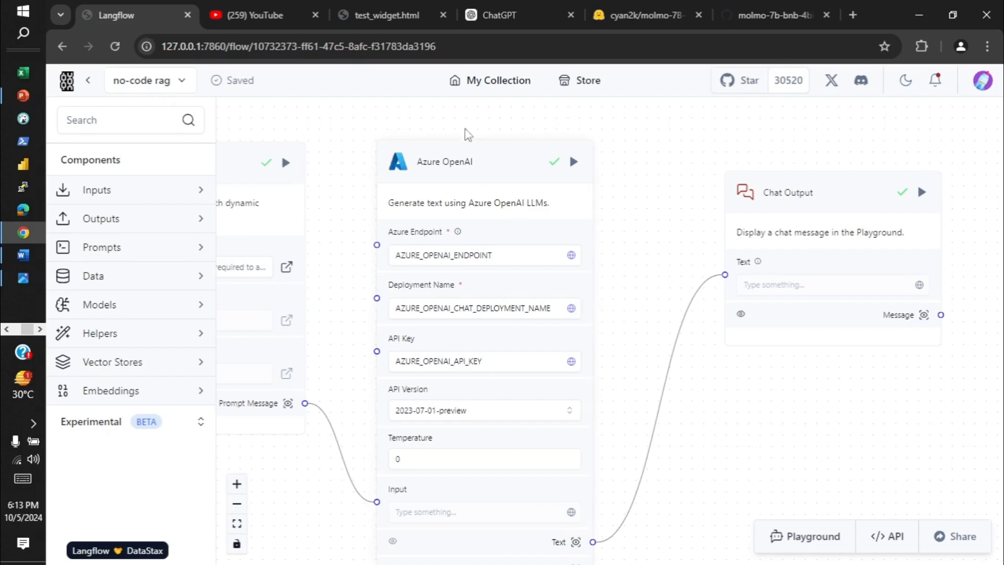
Copy the cloud services revenue question from the flow's Playground and send it in the chat widget on the test_widget.html page.
click(392, 18)
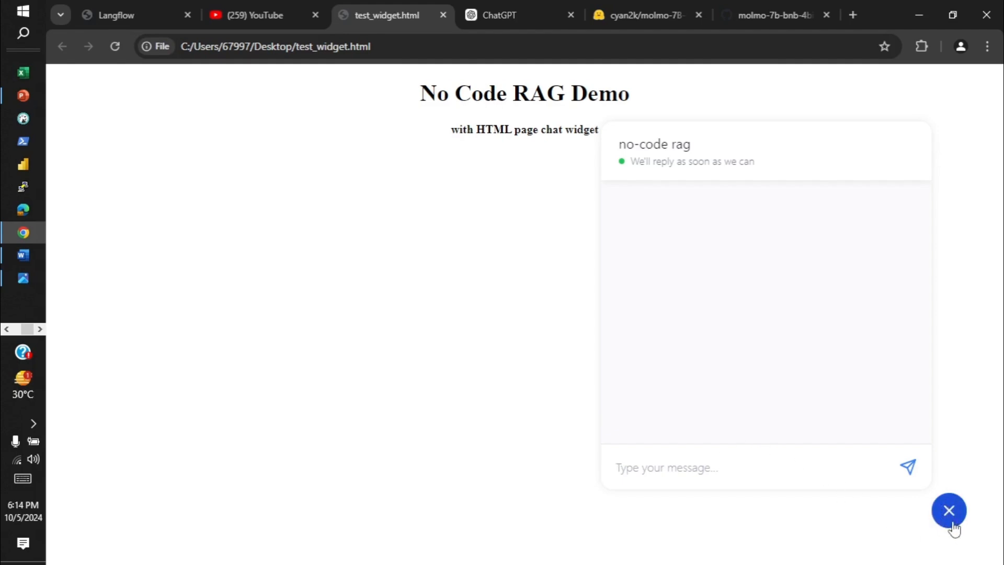
click(669, 462)
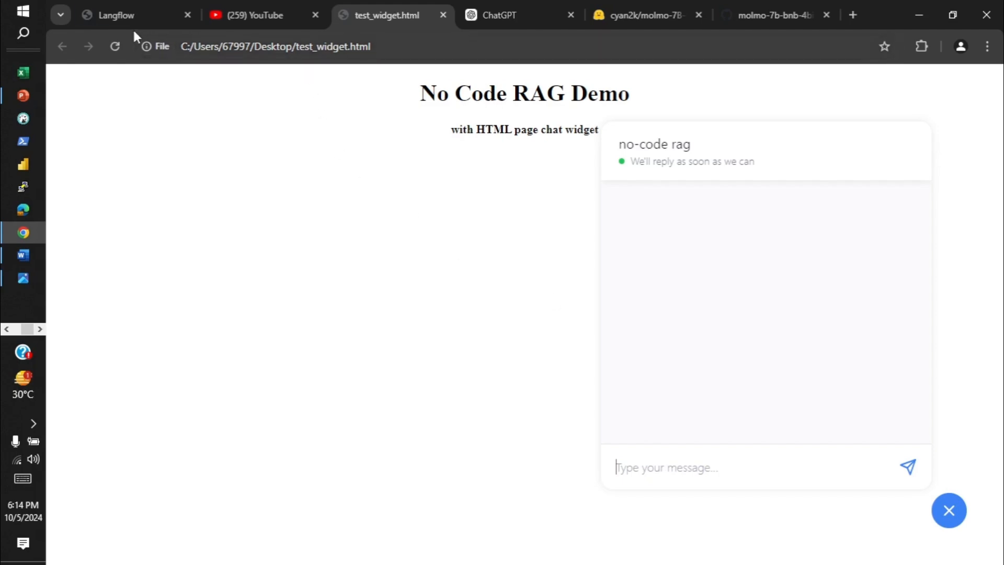
click(112, 15)
click(812, 536)
drag(821, 193, 502, 200)
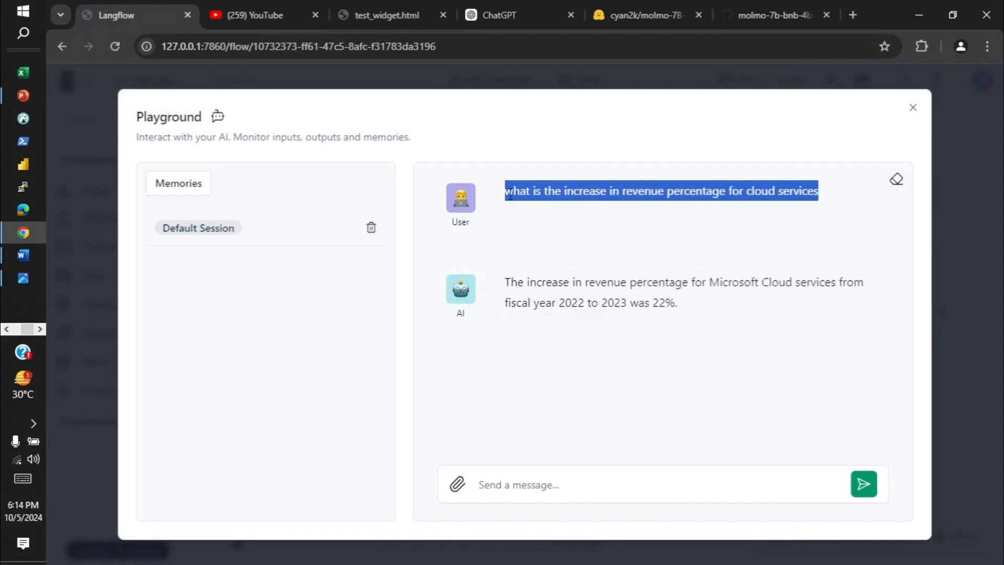
click(360, 17)
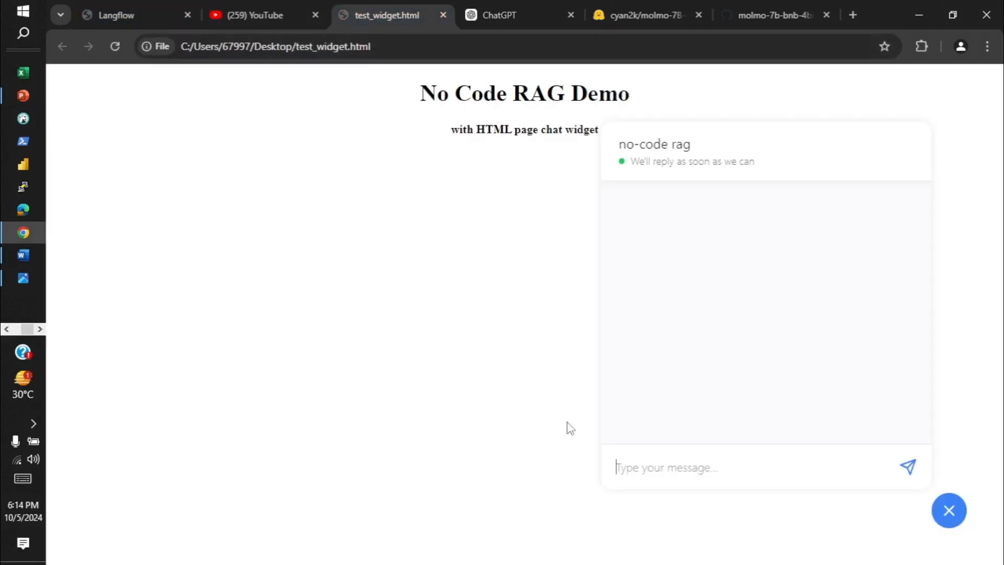
key(ctrl+v)
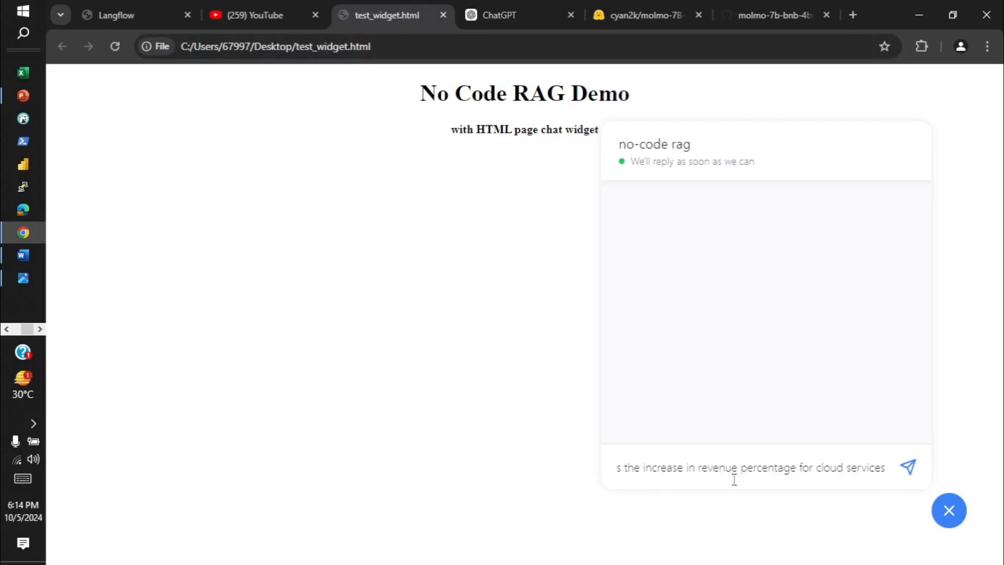
click(908, 466)
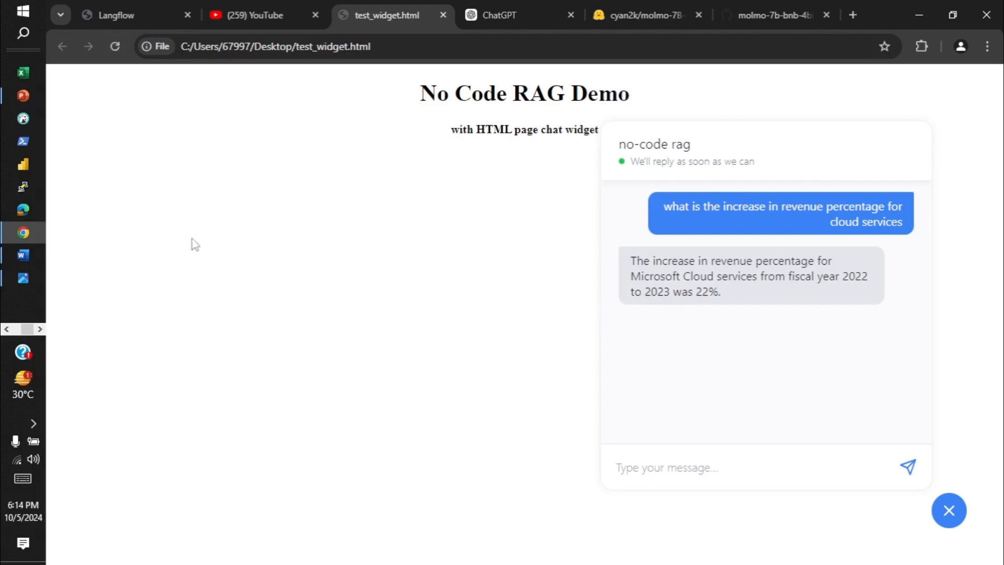
Switch to the test_widget.html source in Notepad++ and examine its two headings and the embedded langflow-chat script block.
key(alt+Tab)
key(alt+Tab)
key(alt+Tab)
key(alt+Tab)
key(alt+Tab)
key(alt+Tab)
key(alt+Tab)
key(alt+Tab)
key(alt+Tab)
key(alt+Tab)
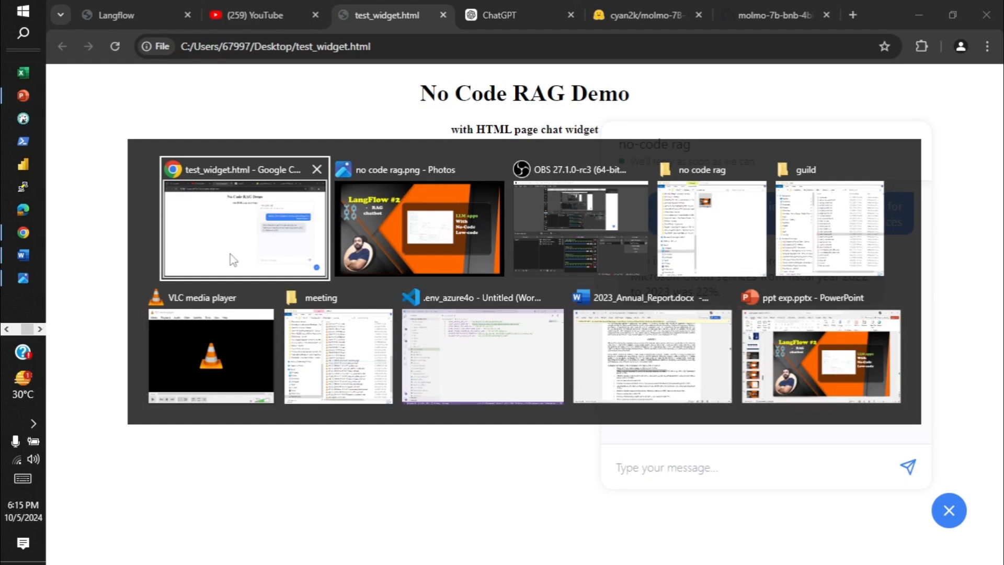
key(alt+Tab)
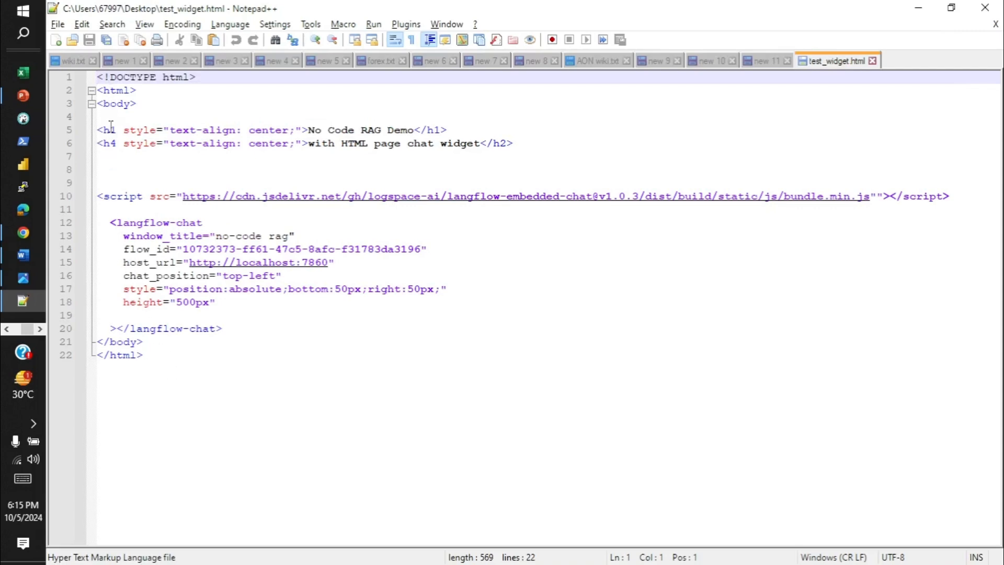
click(308, 131)
drag(309, 130, 408, 134)
drag(314, 148, 487, 148)
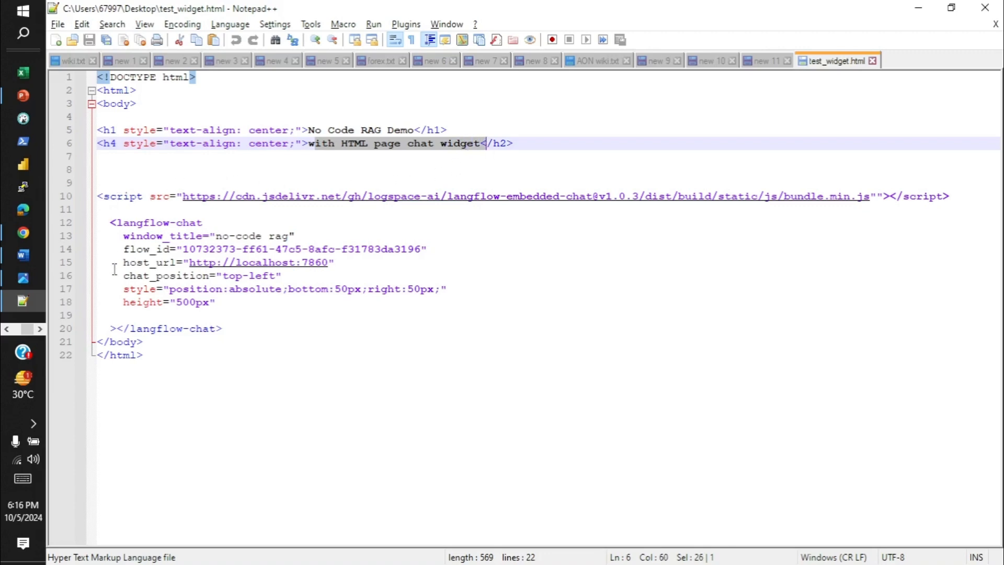
drag(233, 329, 78, 196)
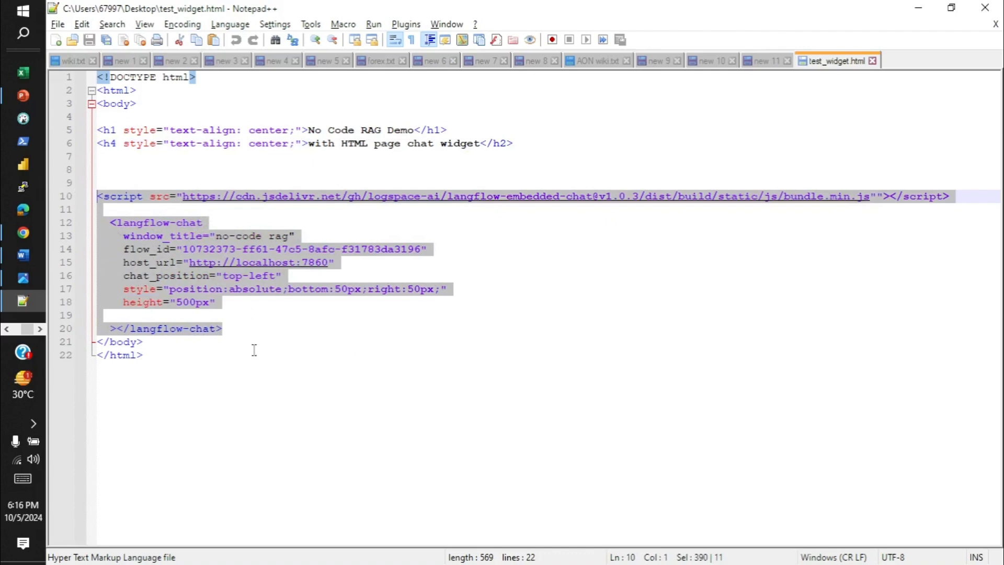
Return to Langflow in the browser, close the Playground, and view the flow's Chat Widget HTML code among its API snippets.
key(alt+Tab)
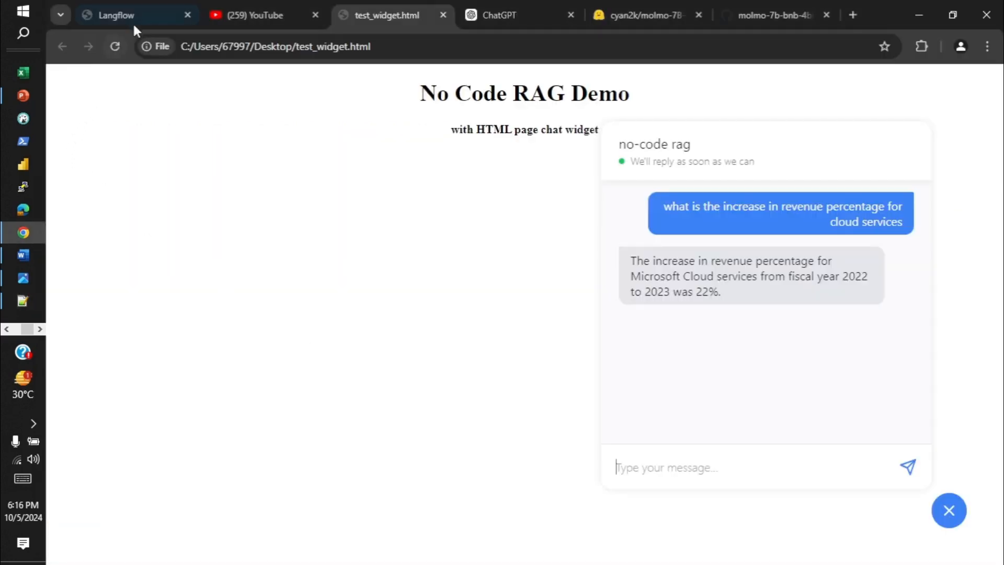
click(134, 15)
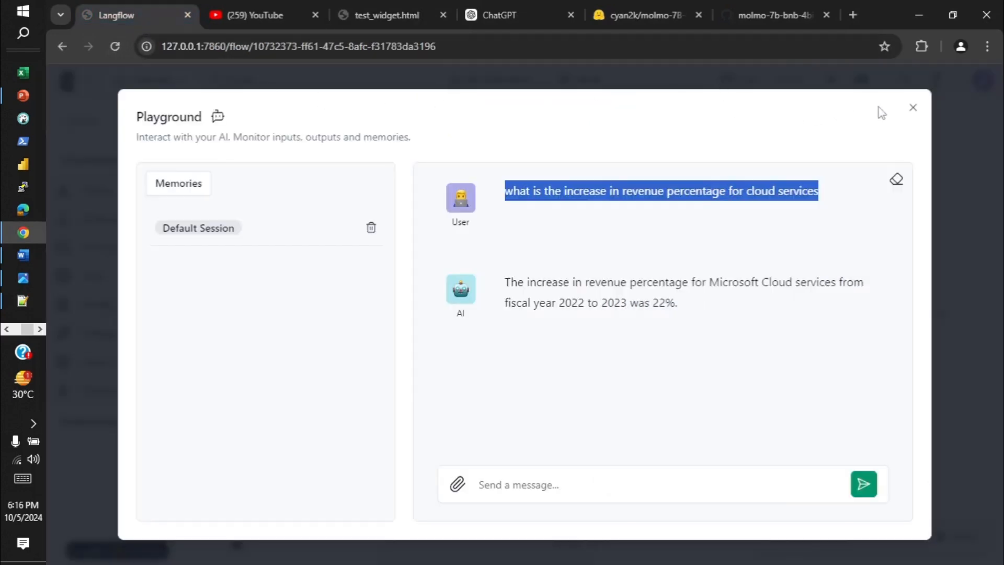
click(913, 107)
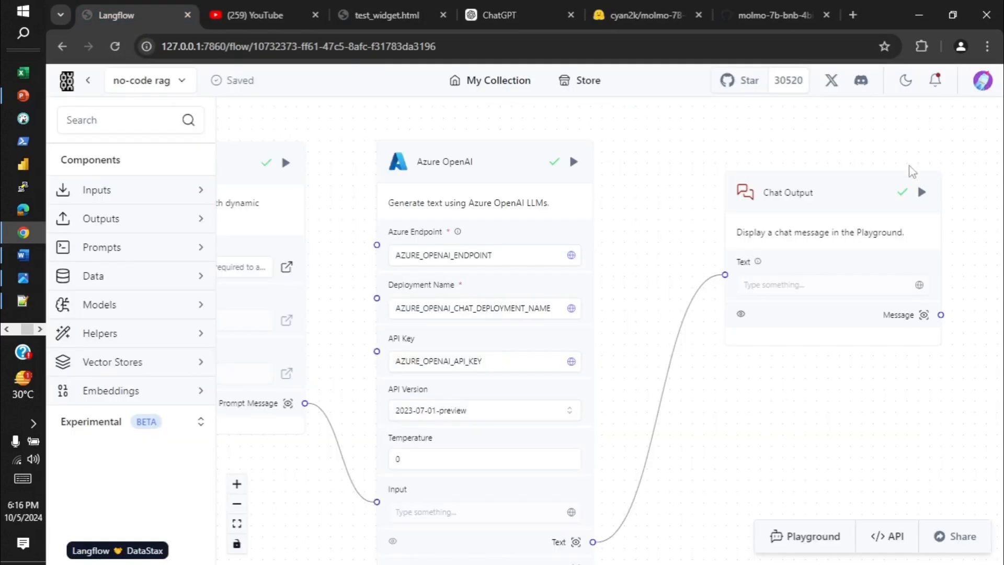
click(889, 542)
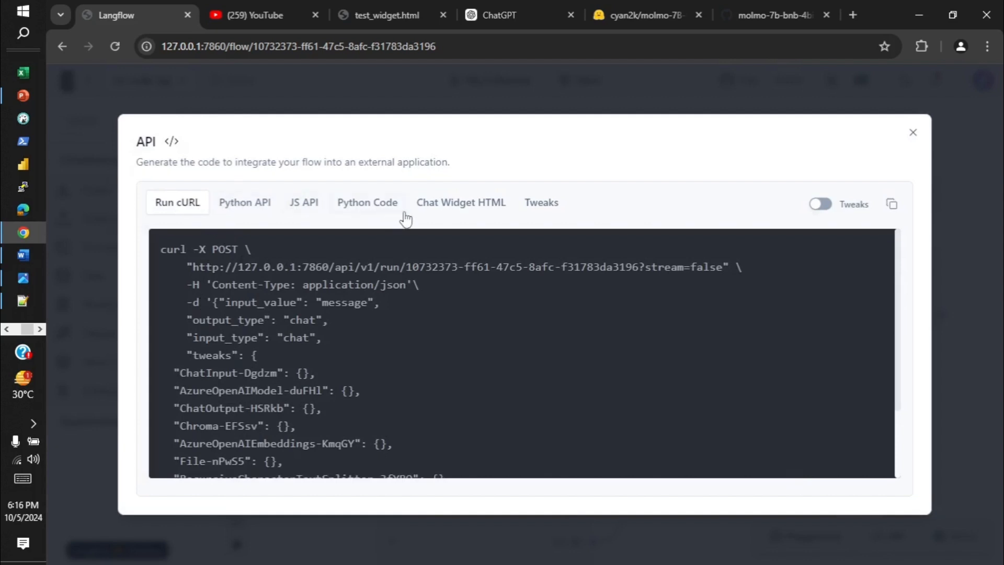
click(478, 211)
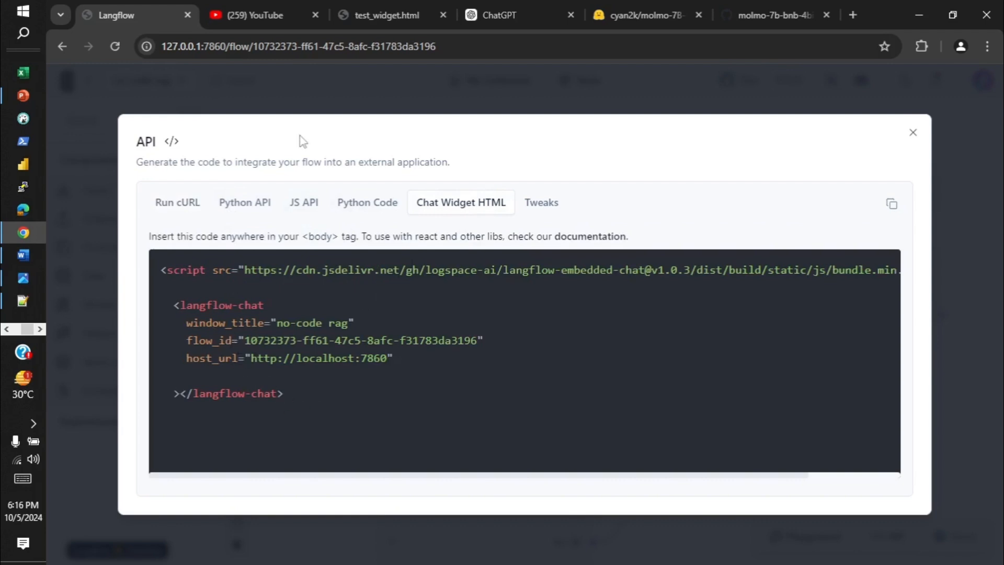
Switch back to Notepad++ and examine the style and height attributes of the langflow-chat element in test_widget.html.
key(alt+Tab)
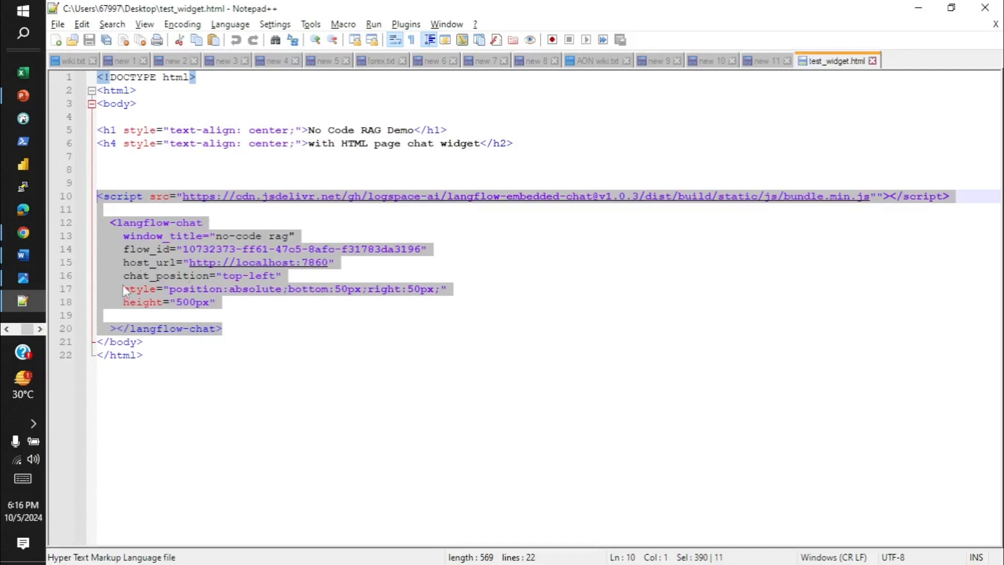
click(245, 313)
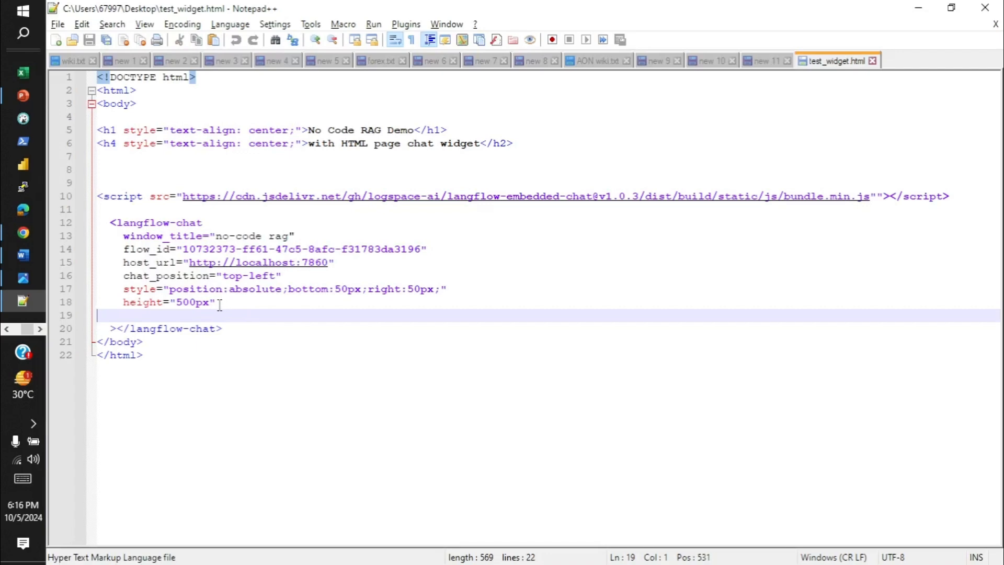
drag(219, 303, 91, 289)
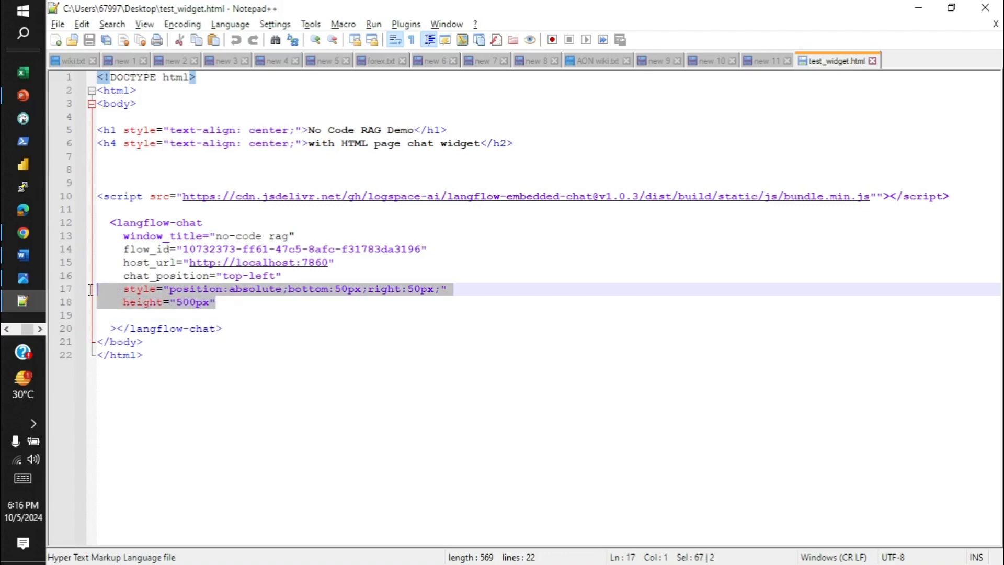
click(254, 305)
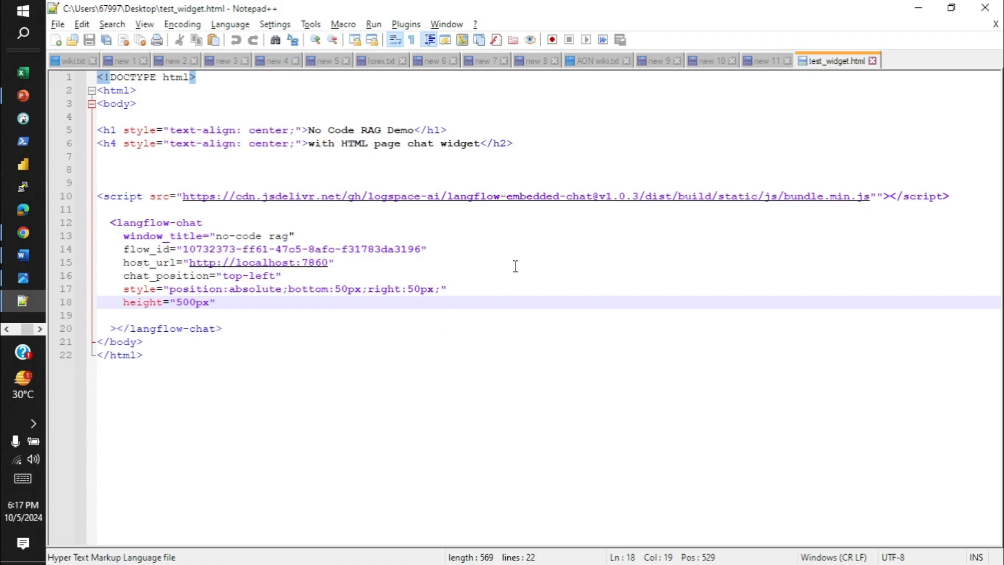
Switch back to the browser, close the API code dialog, and return to the message box of test_widget.html's chat widget.
key(alt+Tab)
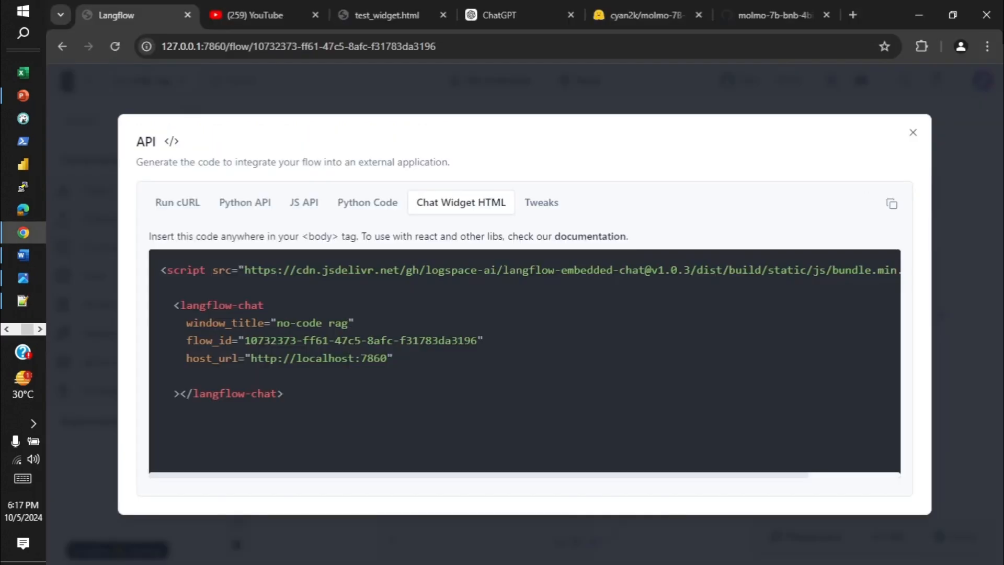
click(913, 133)
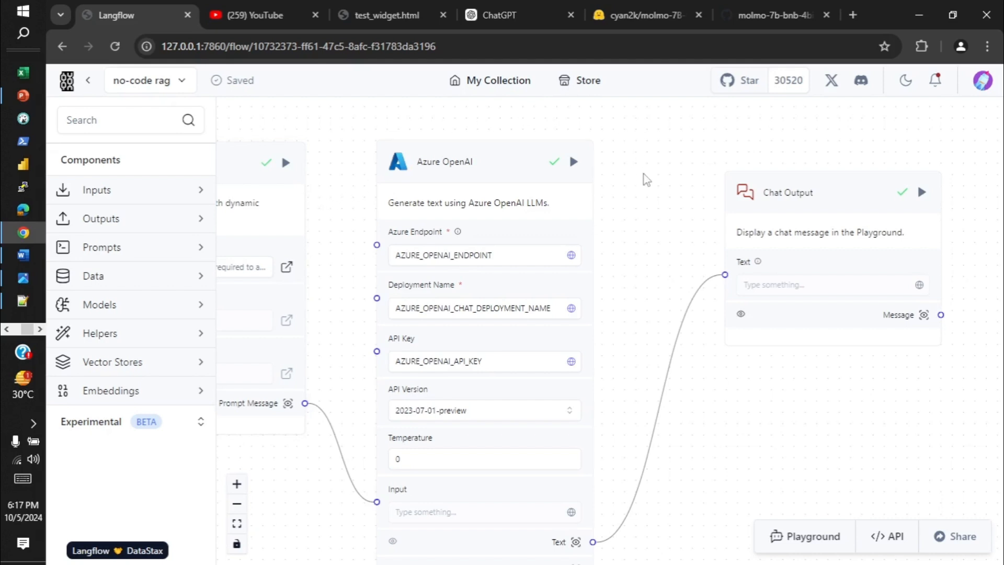
click(407, 14)
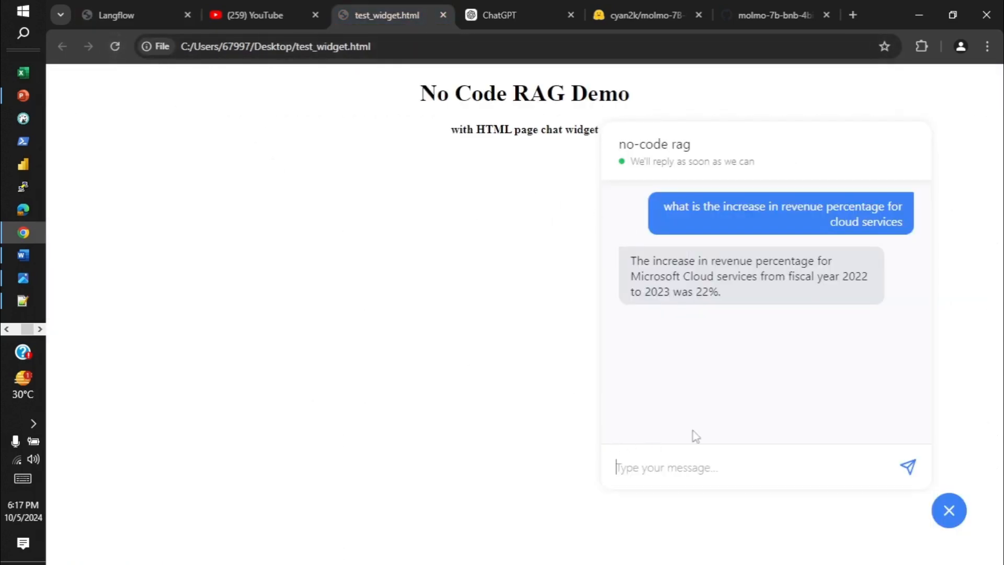
click(644, 477)
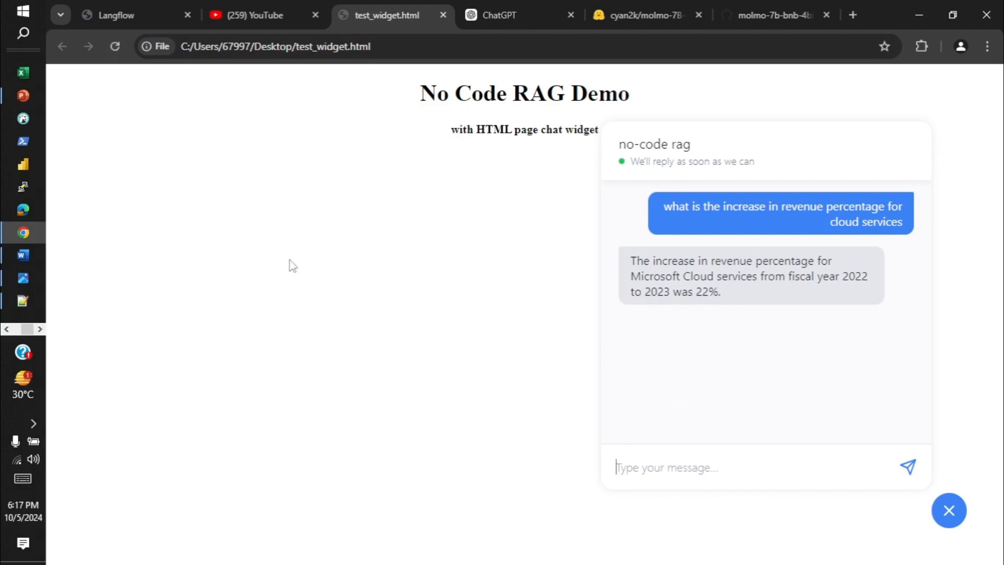